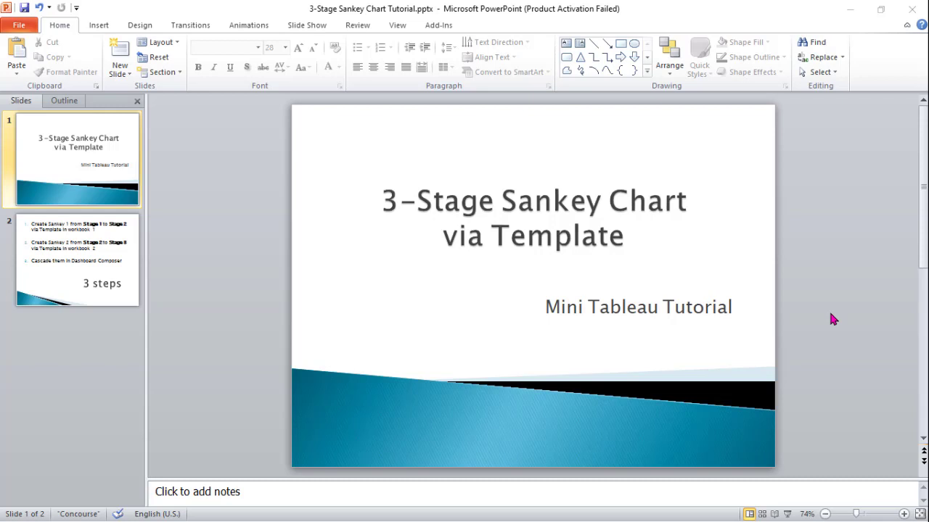
- Scroll to slide 2, which lists the three steps for building the Sankey chart
scroll(830, 313, down, 1)
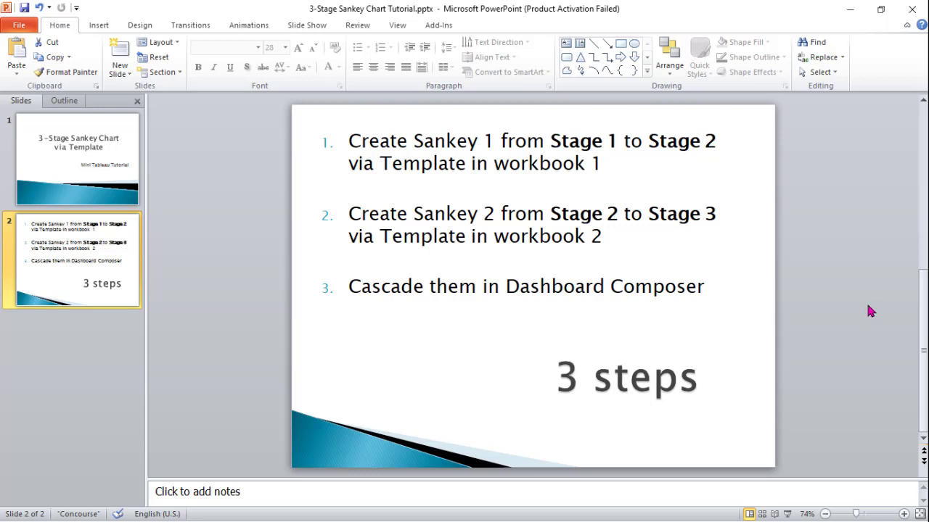
- Switch to the Tableau window with the Sankey Minimal Template workbook
key(alt+Tab)
key(Tab)
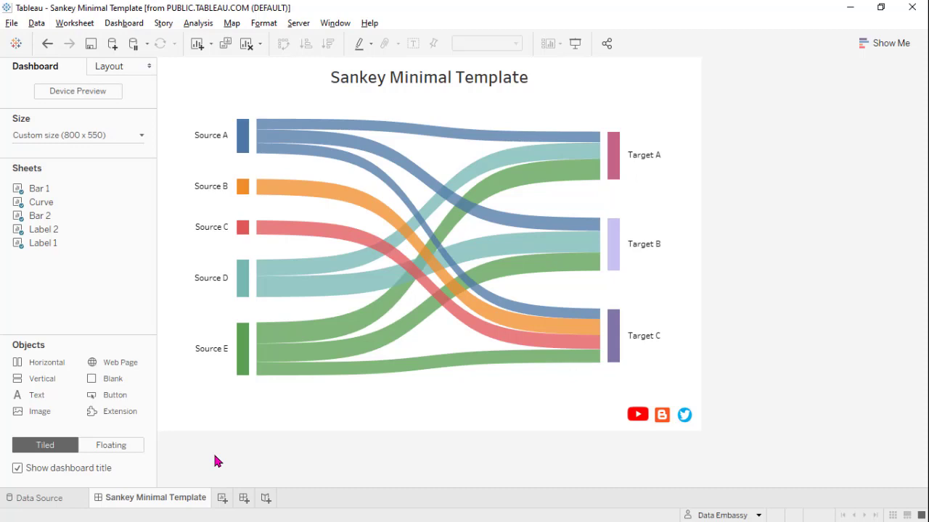
- On the Curve worksheet, connect the saved Sample - Superstore data source
click(44, 201)
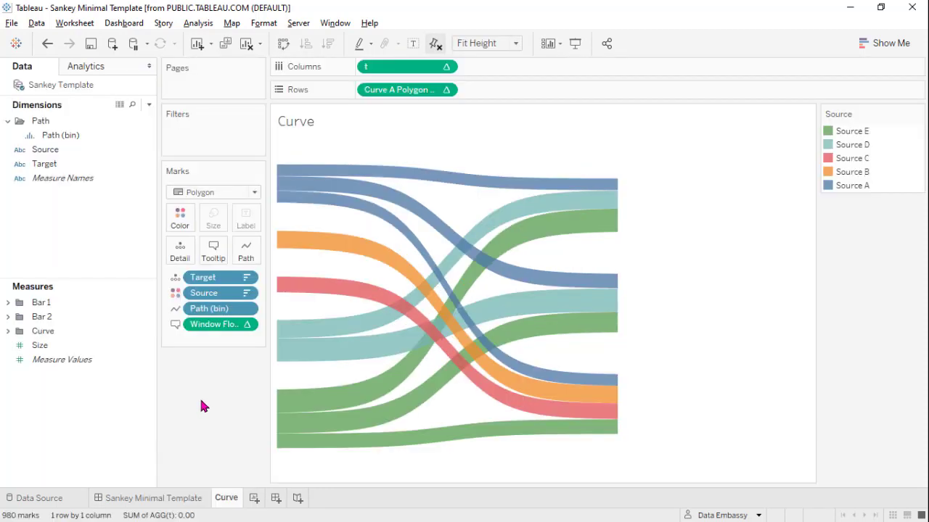
click(111, 43)
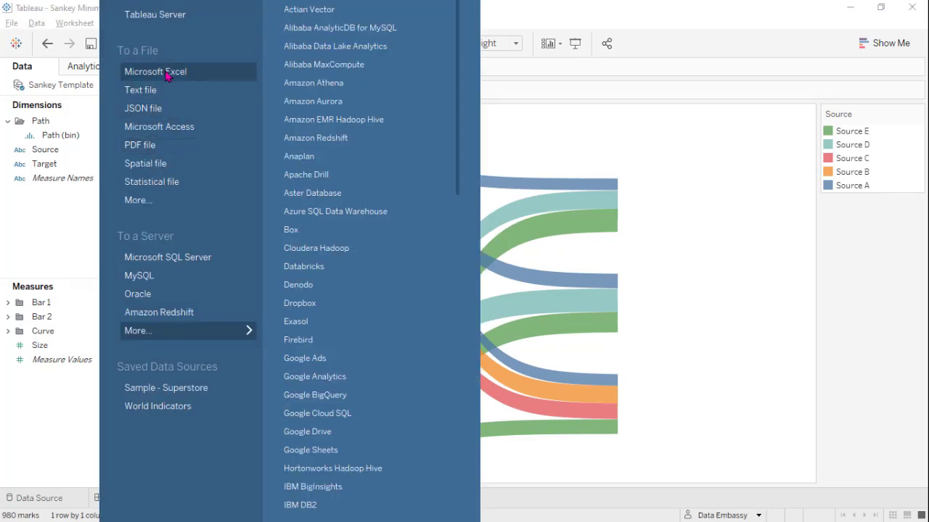
click(166, 388)
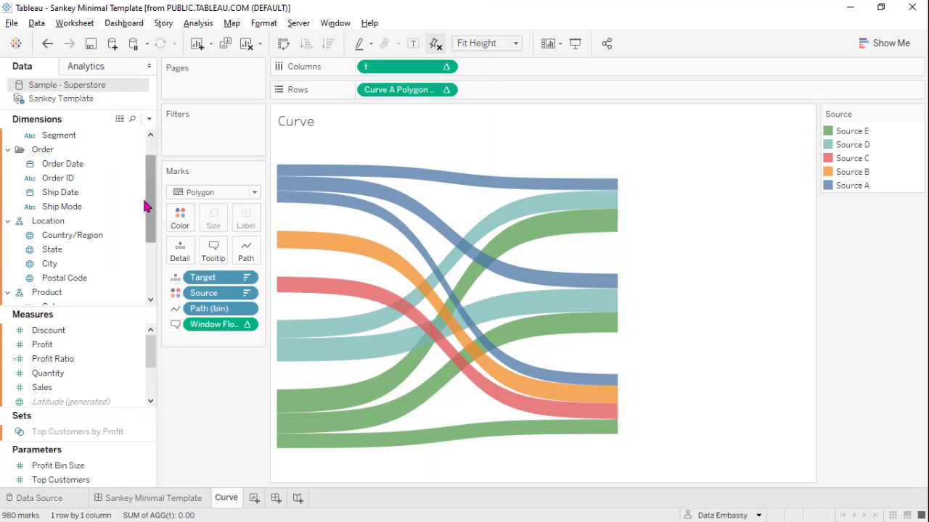
drag(149, 225, 152, 266)
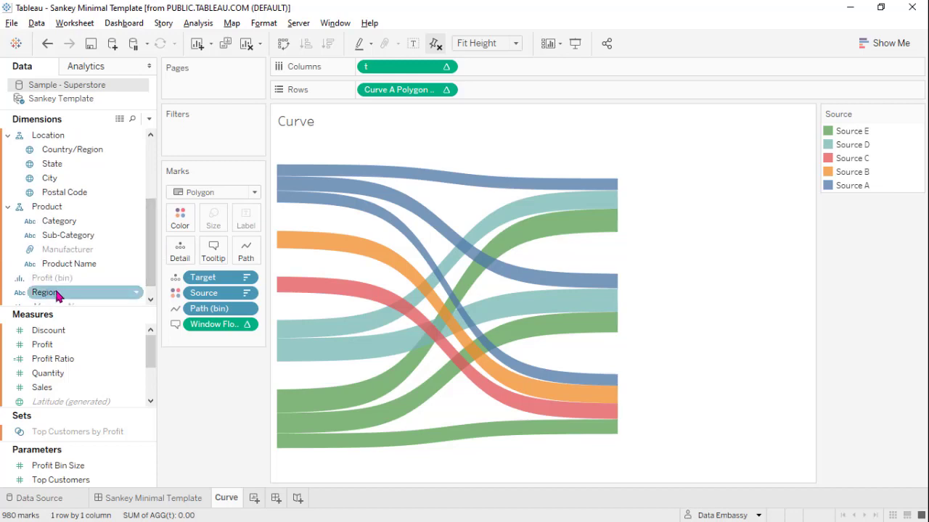
drag(151, 231, 153, 180)
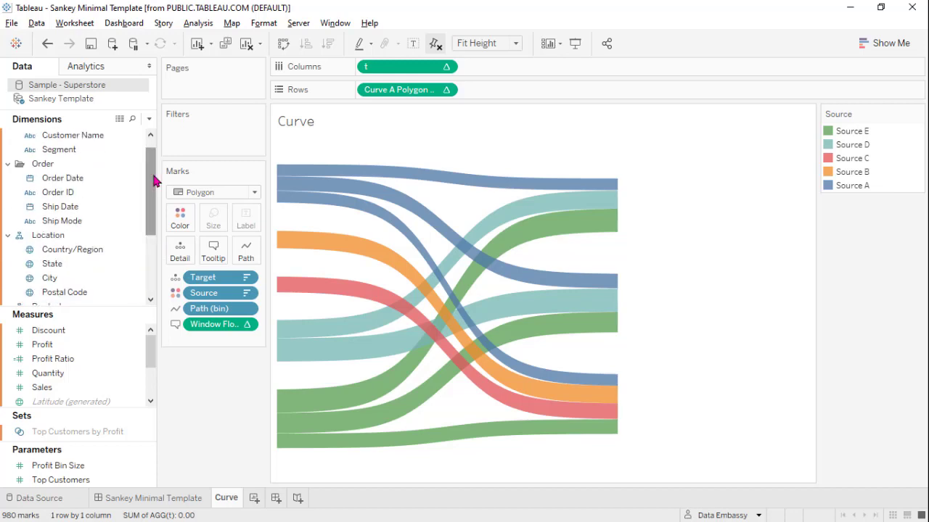
- Add the Orders table to the Superstore data source and return to Curve
right_click(87, 85)
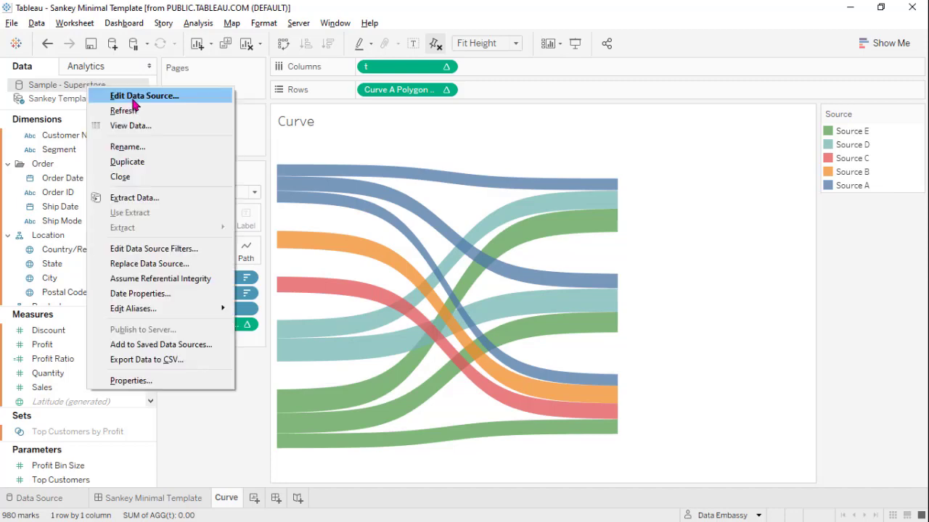
click(134, 98)
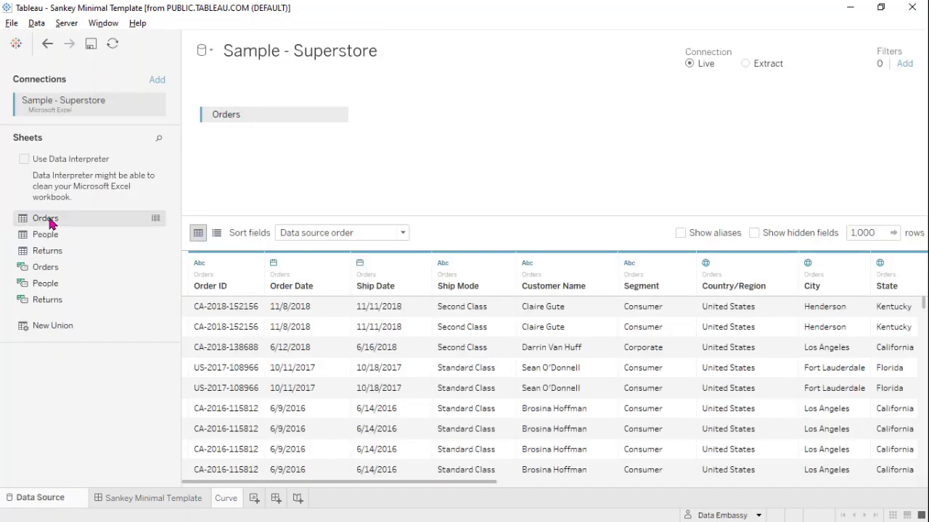
mouse_move(51, 218)
mouse_down()
mouse_move(305, 161)
mouse_move(266, 135)
mouse_up()
click(225, 499)
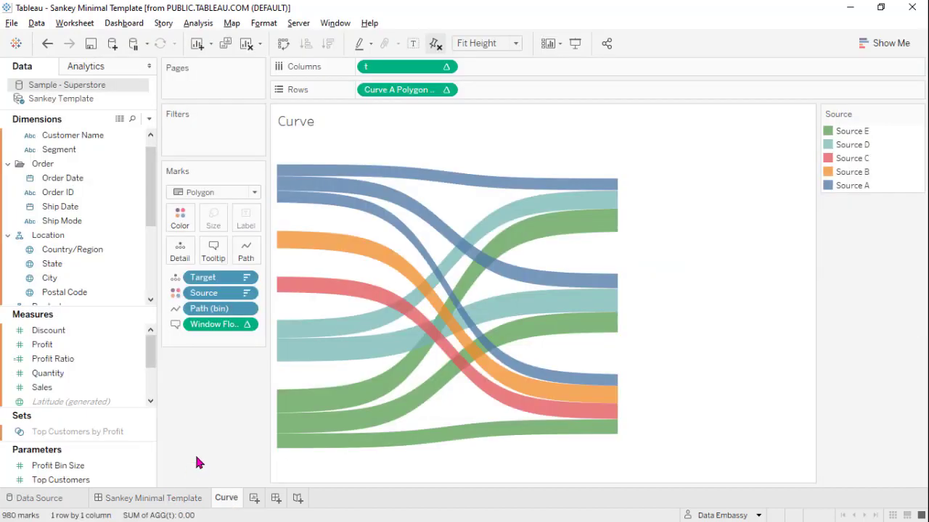
- Rename the Sankey Template's Source field to Category
click(61, 98)
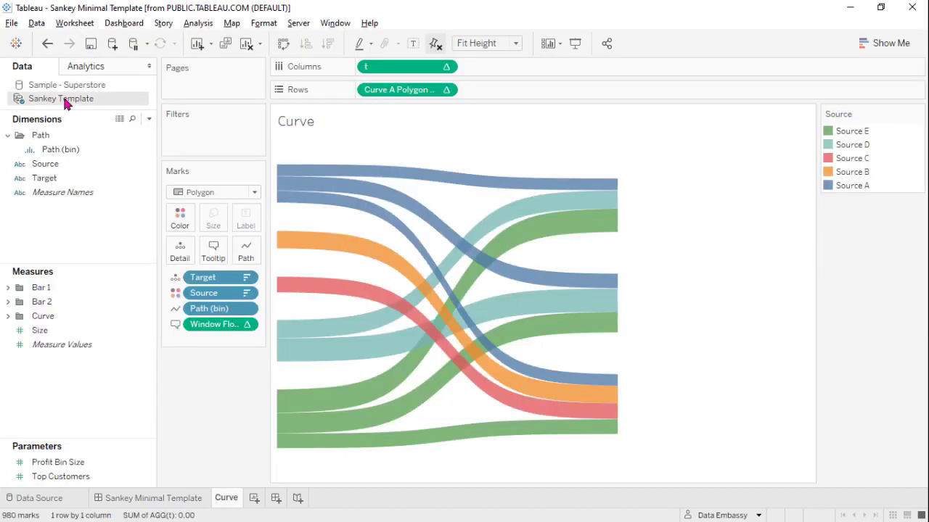
right_click(49, 163)
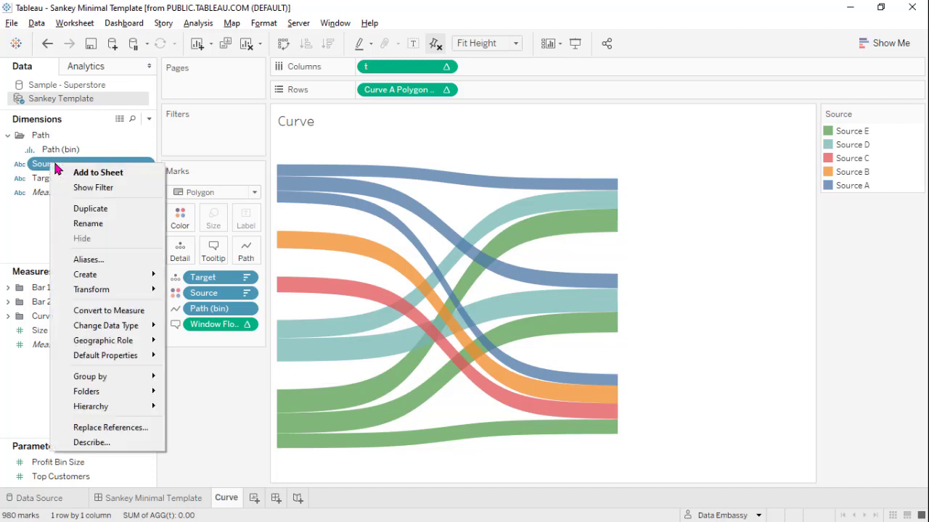
click(93, 224)
key(BackSpace)
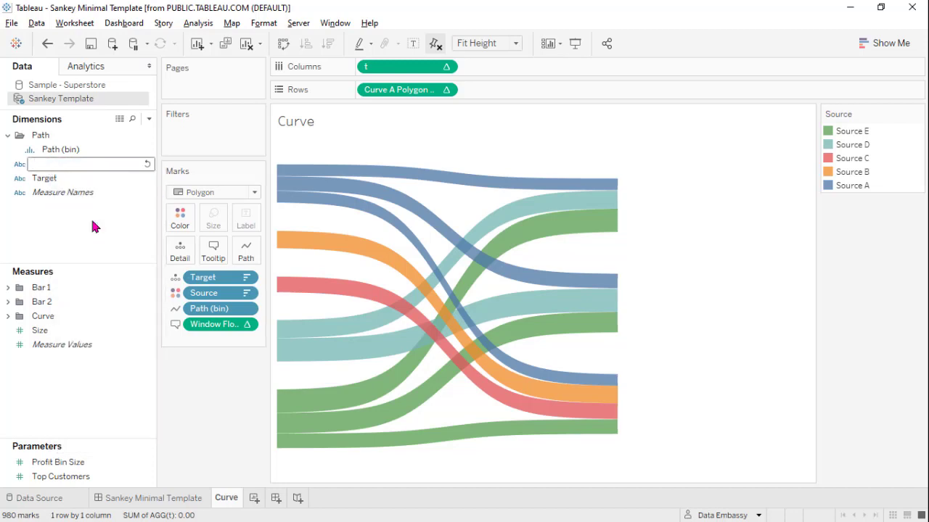
text(Category)
key(Return)
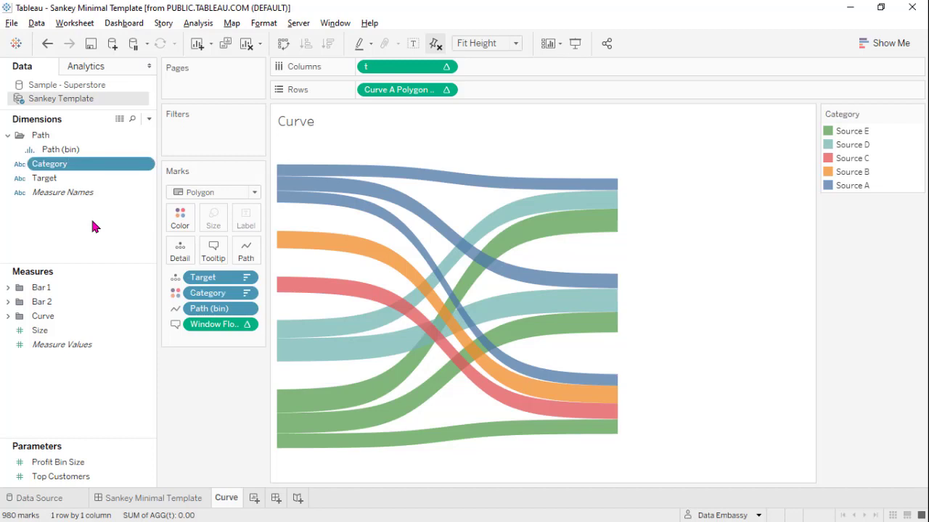
- Rename the Target field to Region and the Size measure to Sales
right_click(43, 178)
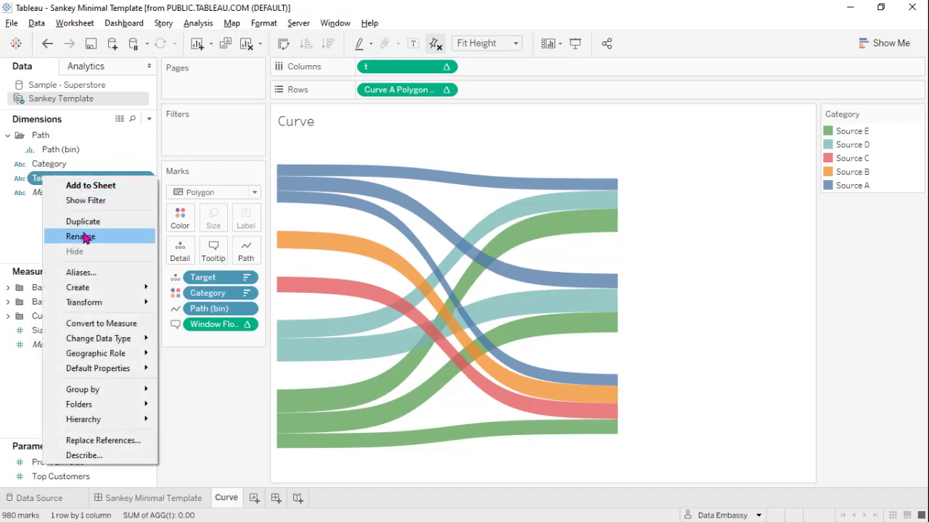
click(79, 232)
text(Region)
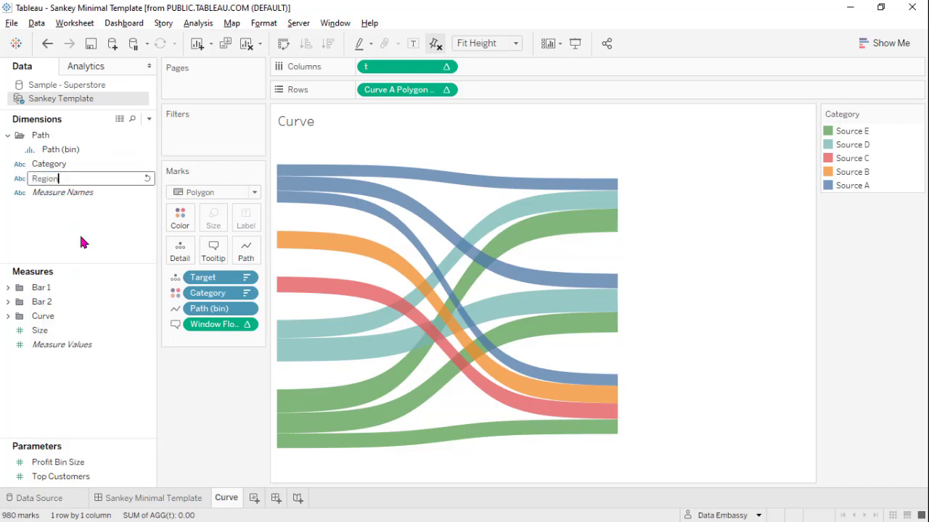
key(Return)
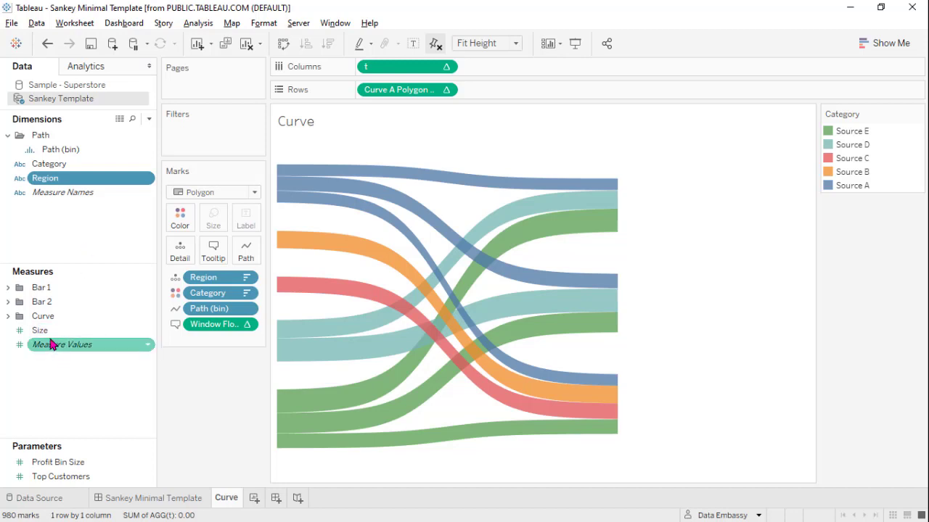
right_click(46, 331)
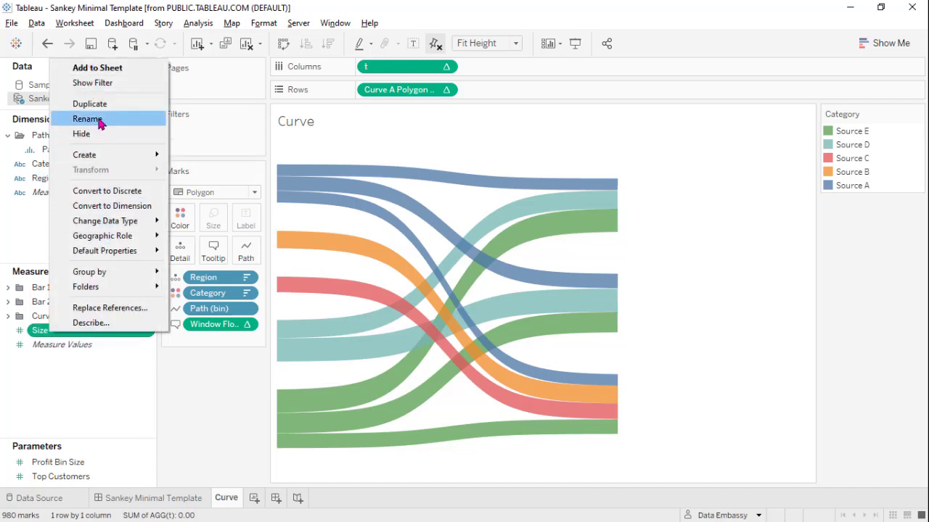
click(87, 119)
key(BackSpace)
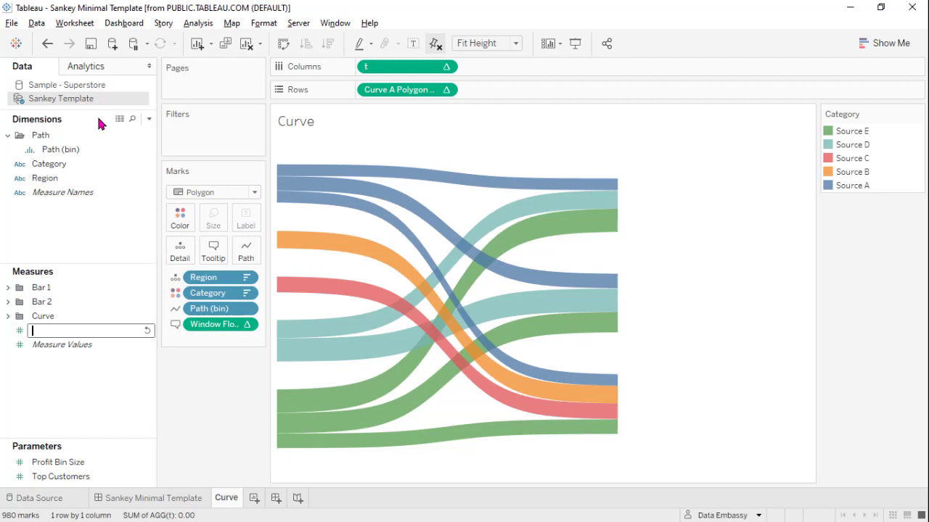
text(Sales)
key(Return)
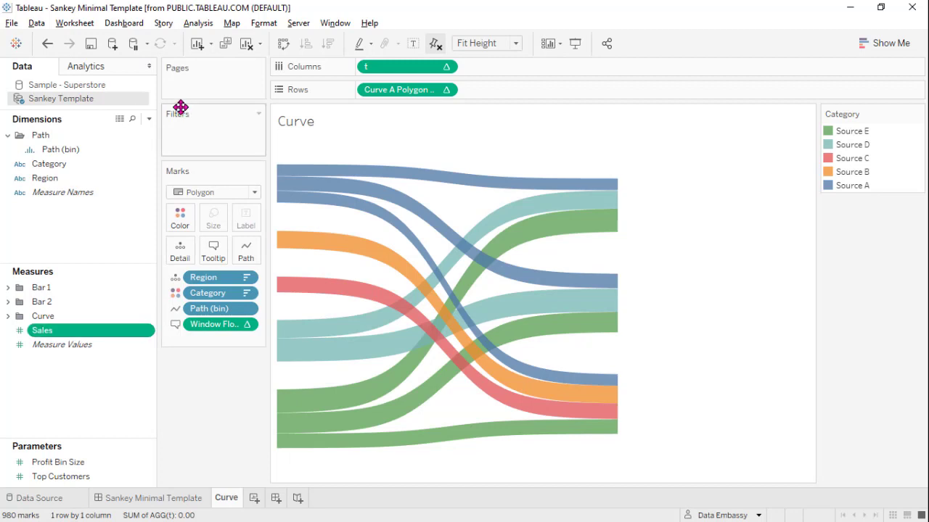
- Replace the Sankey Template data source with Sample - Superstore and view the dashboard
right_click(92, 102)
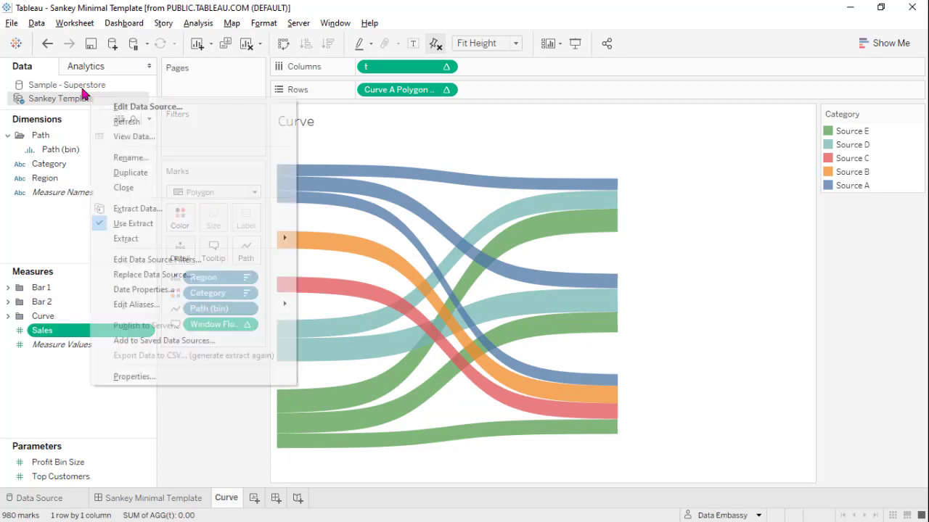
click(156, 280)
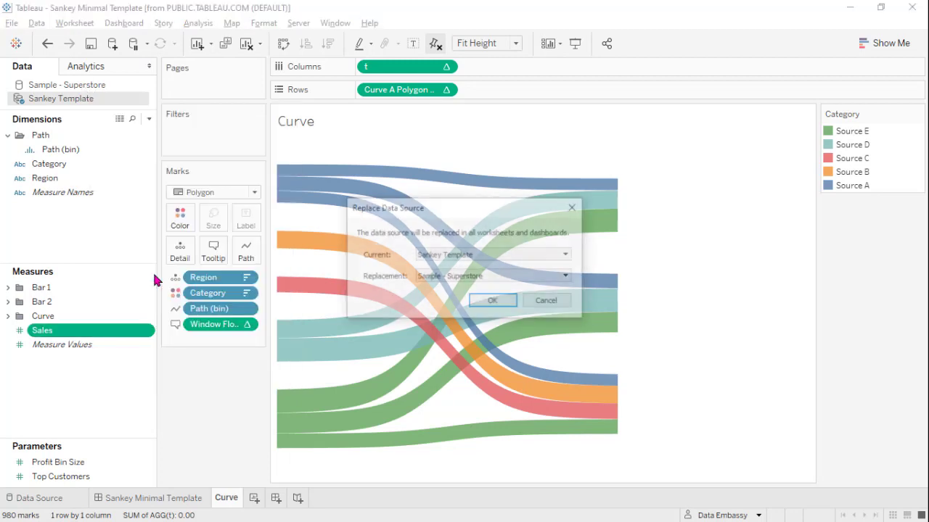
click(486, 305)
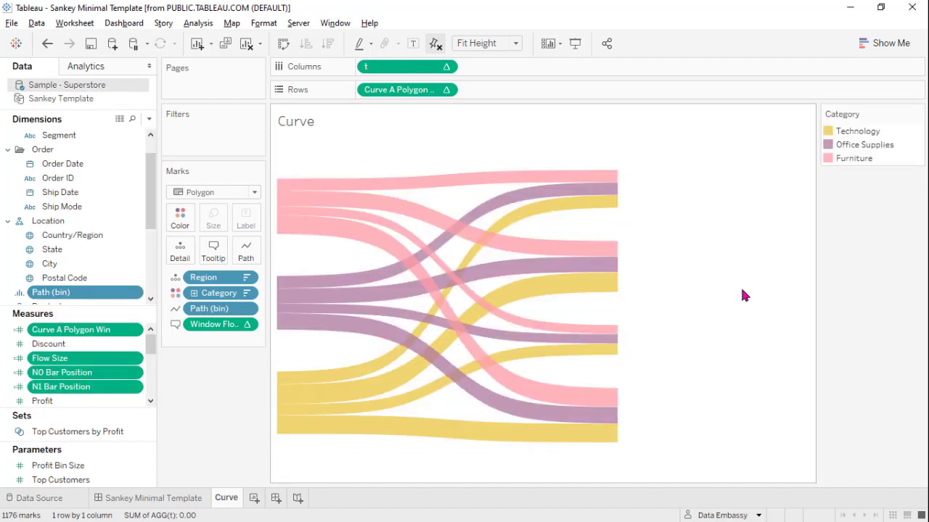
click(180, 499)
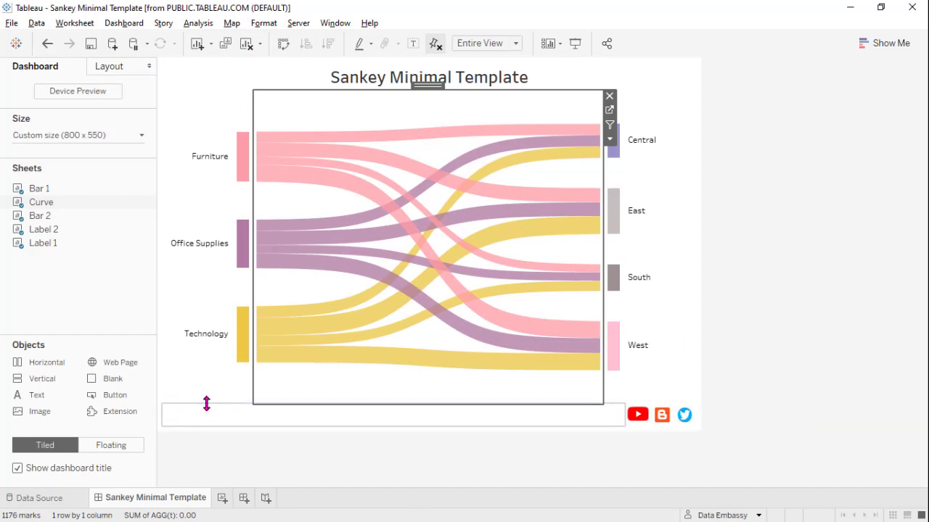
- On the Curve sheet, make Category a Detail and colour the bands by Region
click(609, 109)
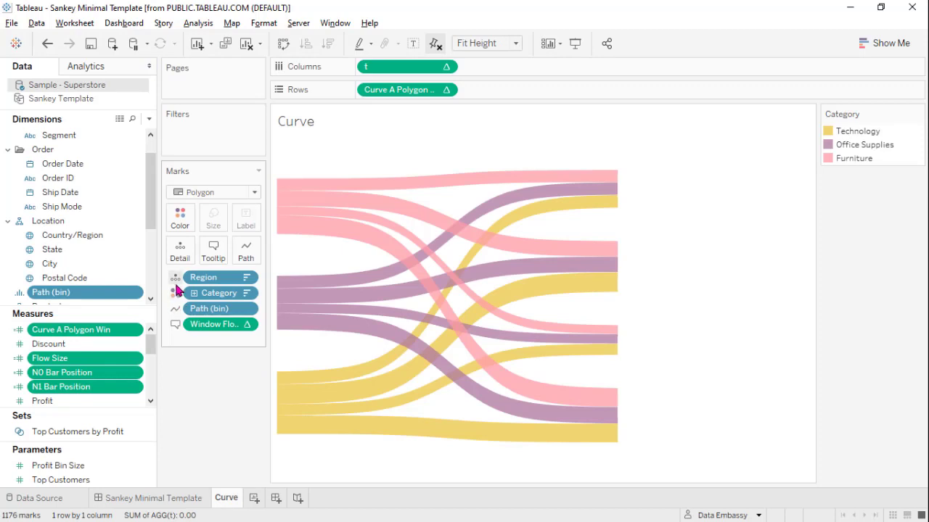
click(176, 293)
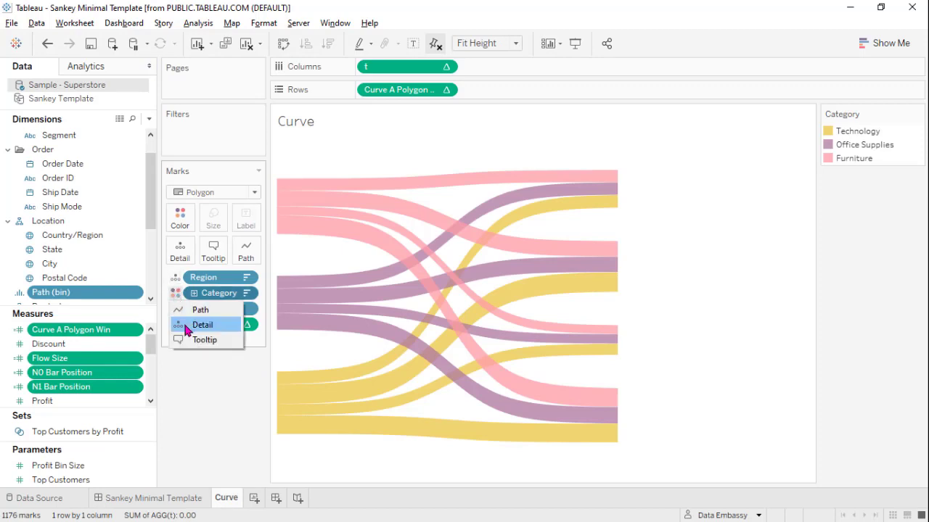
click(187, 328)
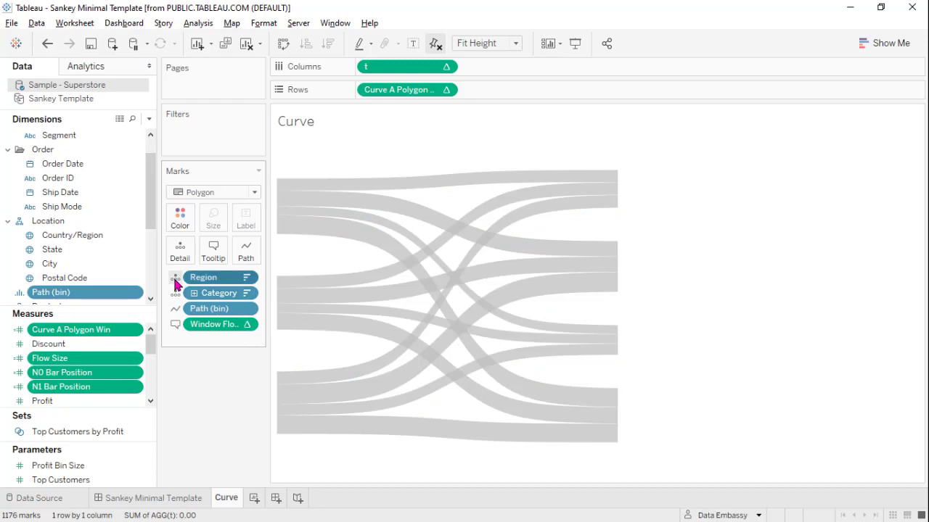
click(174, 279)
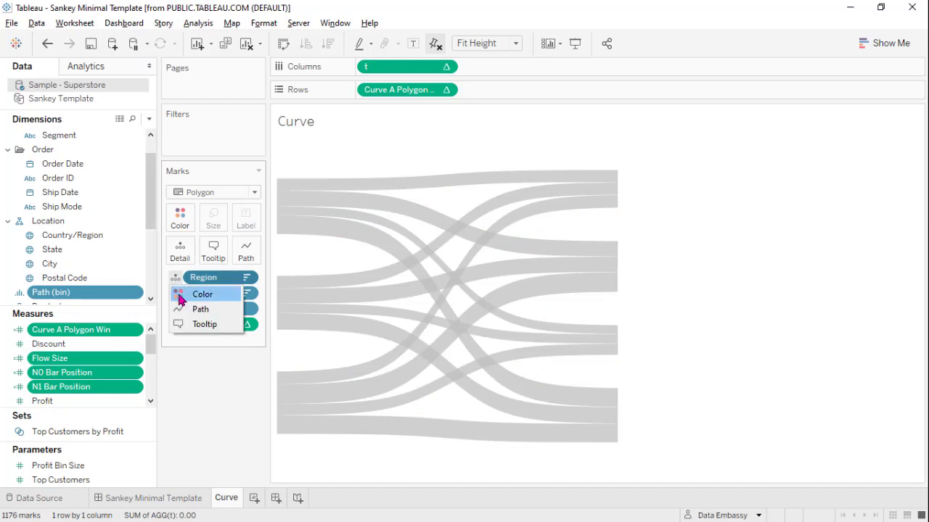
click(179, 296)
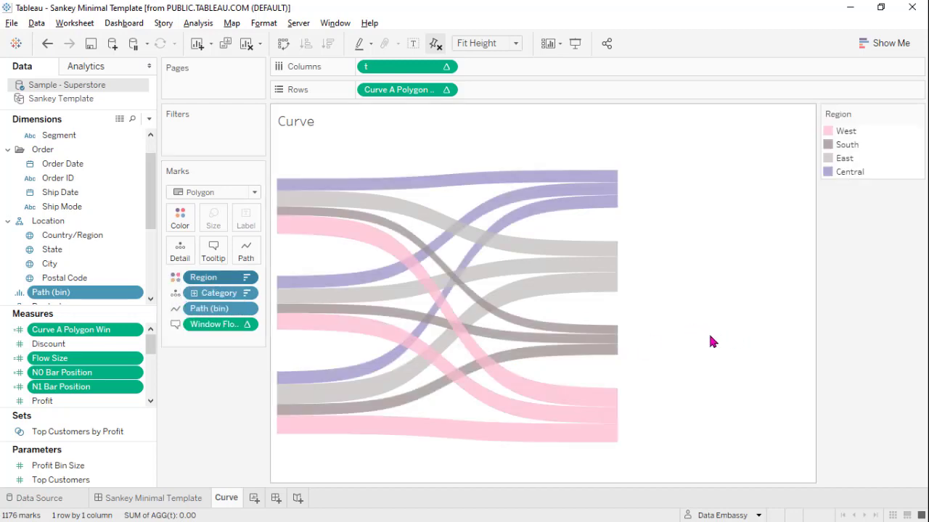
- Switch to the other Tableau workbook and show its Region-to-Sub-Category Sankey dashboard
click(176, 498)
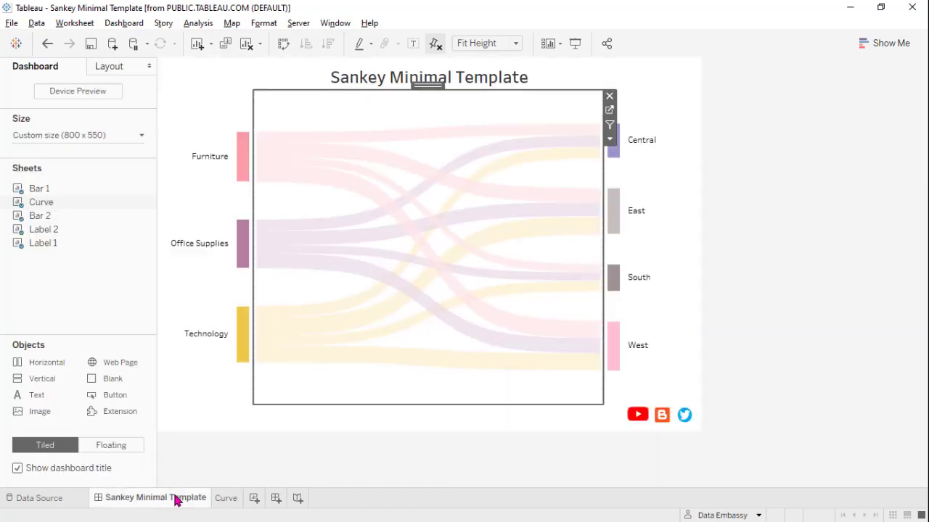
key(alt+Tab)
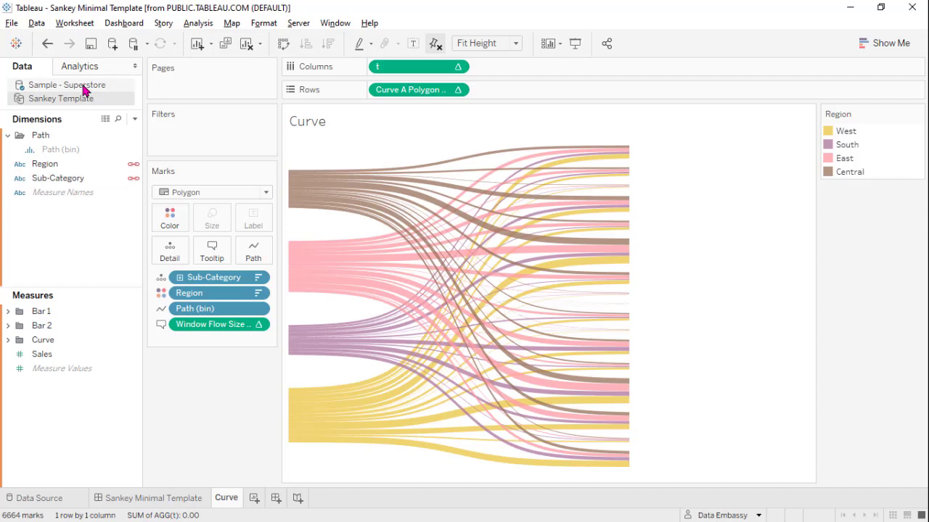
click(169, 497)
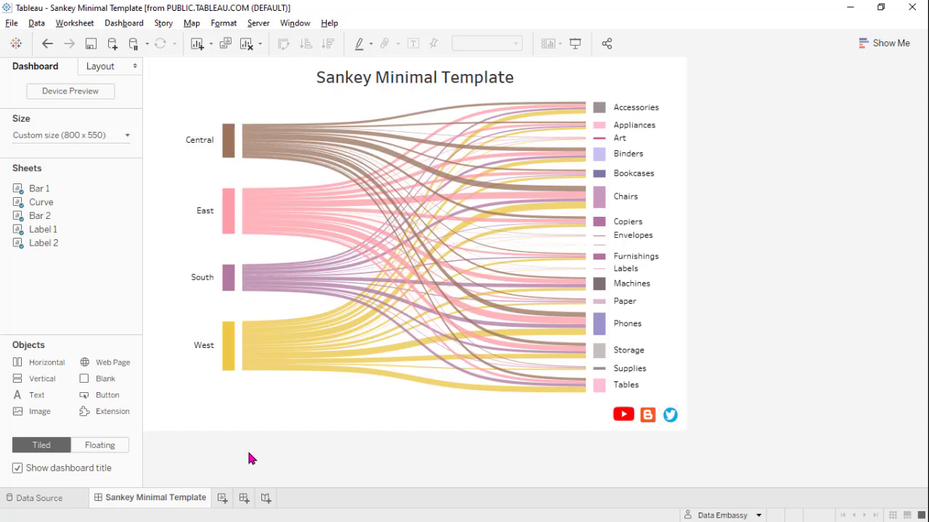
right_click(156, 495)
- Unhide all sheets and copy the Curve, Bar 2 and Label 2 worksheets
click(204, 429)
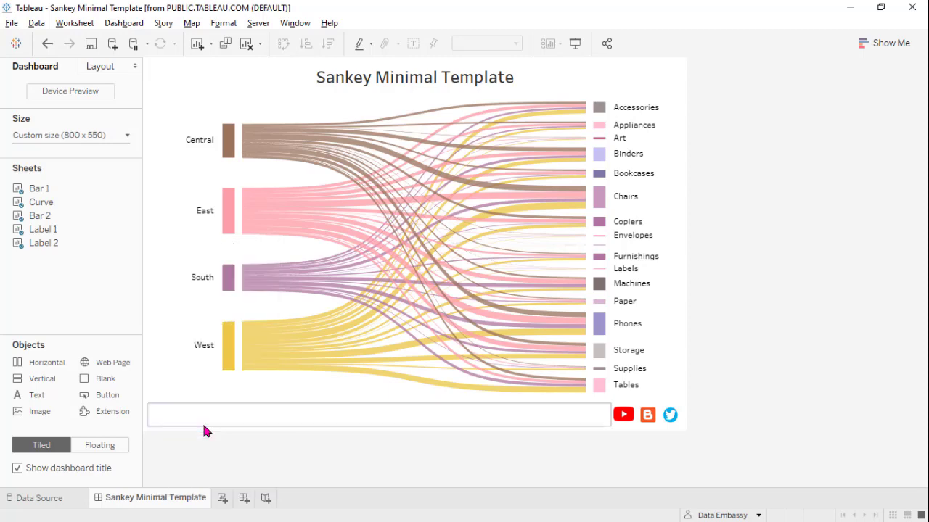
click(254, 499)
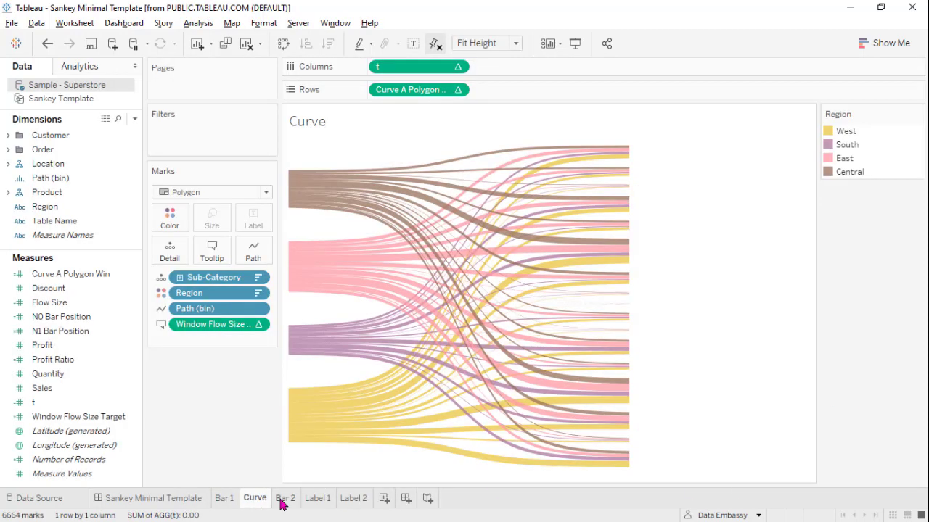
right_click(352, 501)
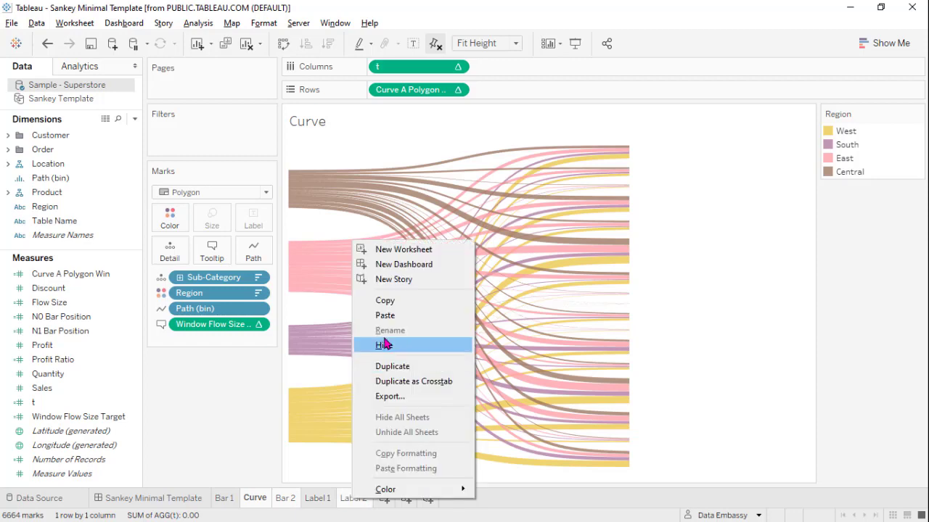
click(394, 298)
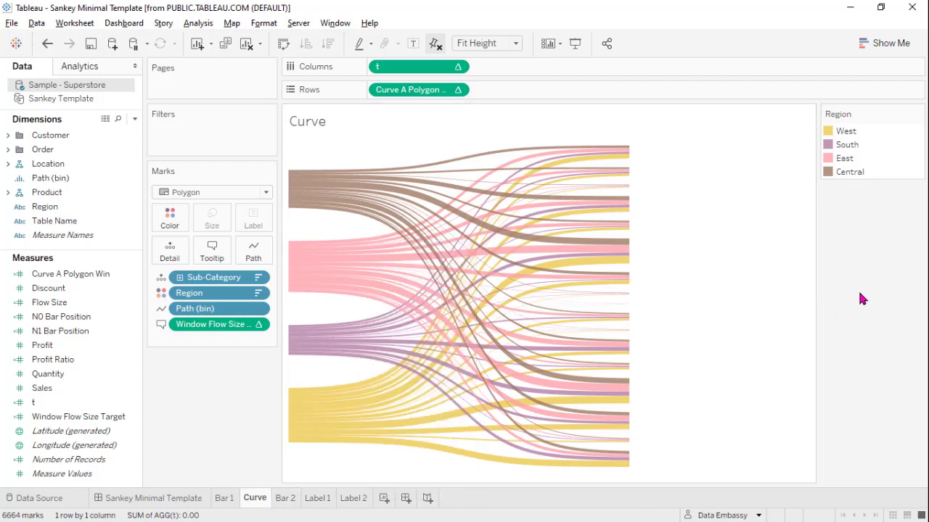
- Paste the copied worksheets into the Category-to-Region workbook
click(176, 500)
right_click(223, 507)
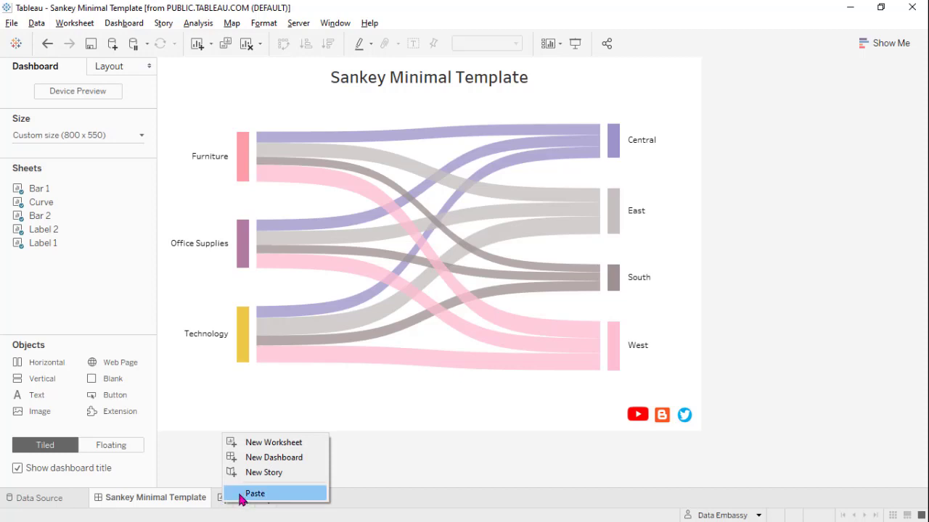
click(240, 495)
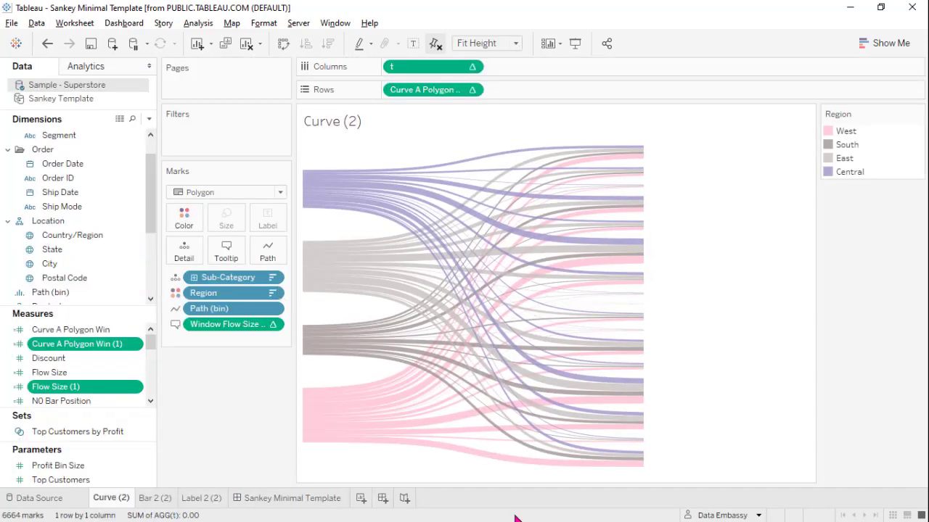
- Add Curve (2) as a new right column, hide its title, and rebalance column widths
click(256, 498)
mouse_move(48, 188)
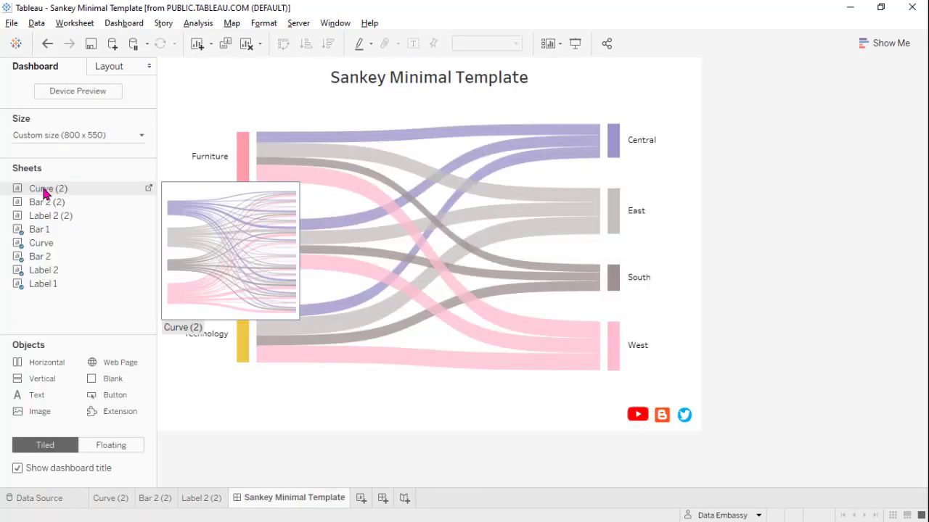
drag(45, 192, 650, 254)
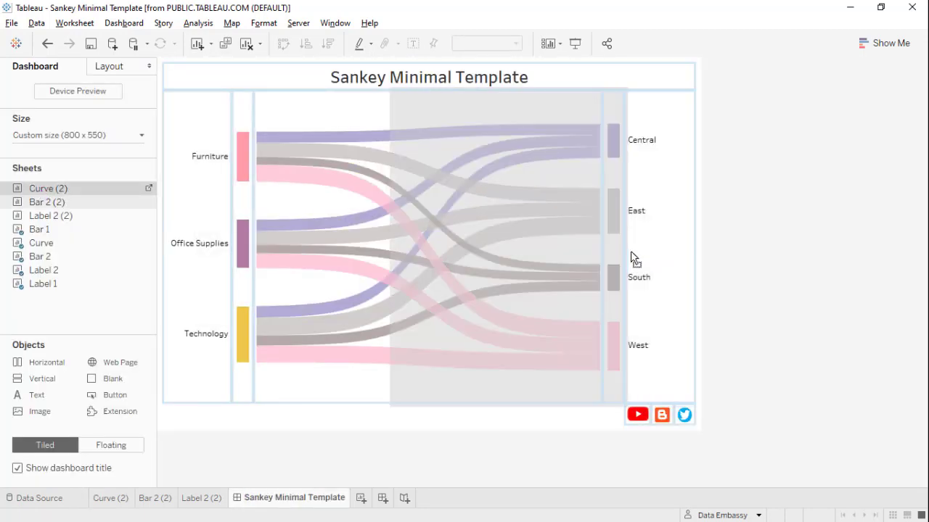
drag(651, 254, 632, 259)
right_click(640, 123)
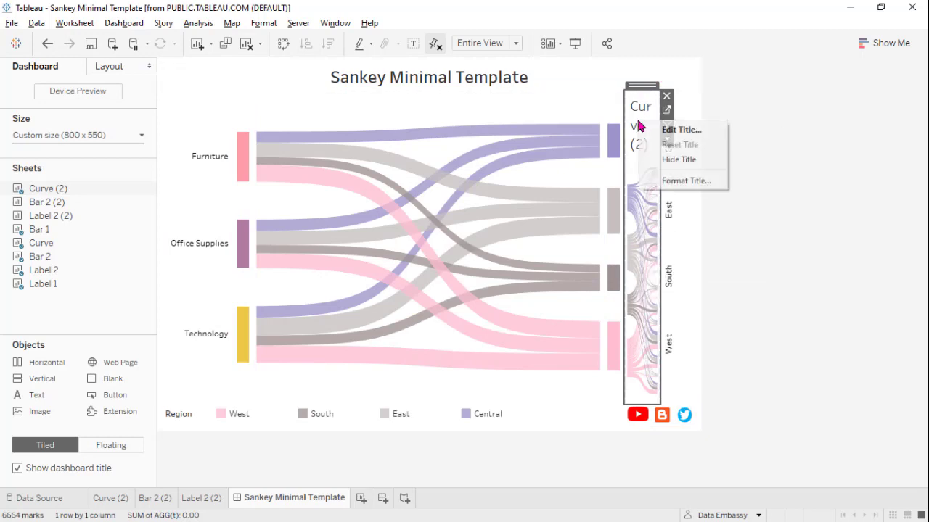
click(663, 161)
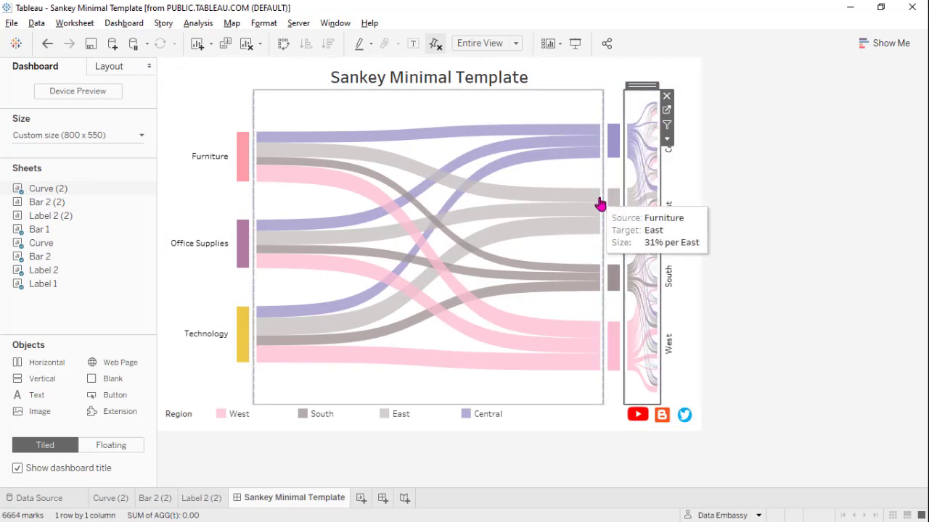
drag(599, 197, 426, 209)
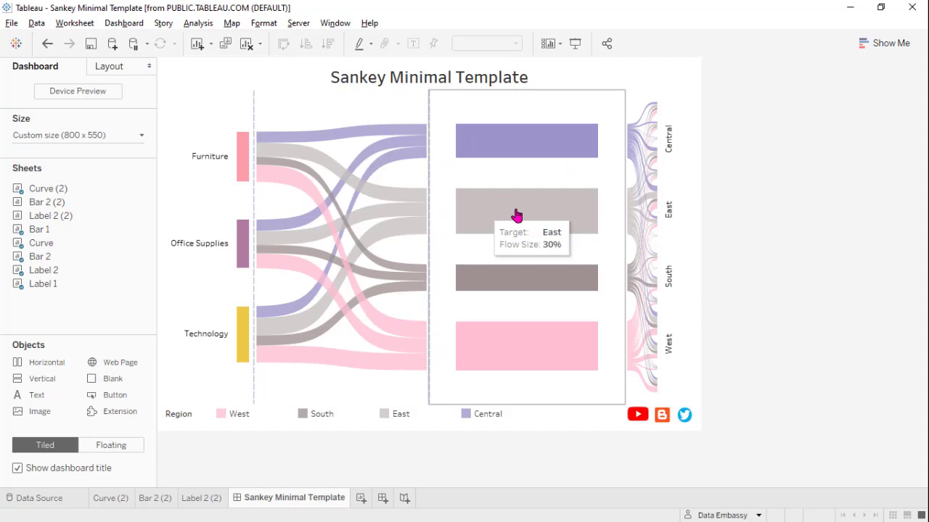
drag(624, 218, 493, 215)
click(693, 178)
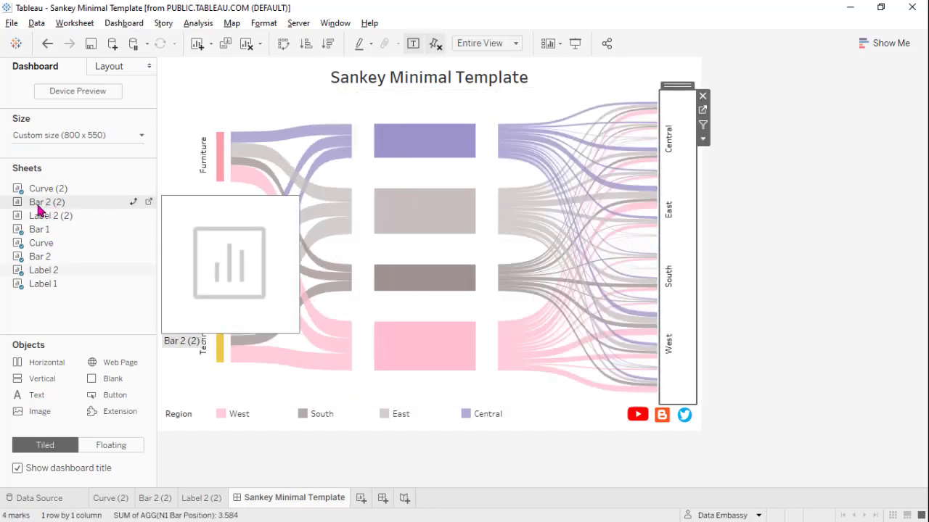
- Place Bar 2 (2) and Label 2 (2) right of the Sankey with titles hidden
drag(37, 206, 668, 240)
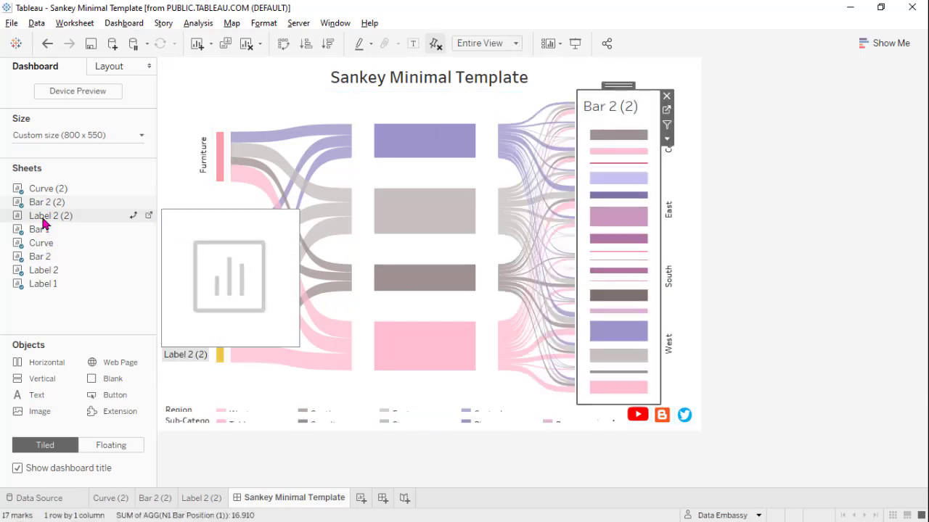
mouse_move(44, 225)
mouse_down()
mouse_move(549, 259)
mouse_move(661, 247)
mouse_up()
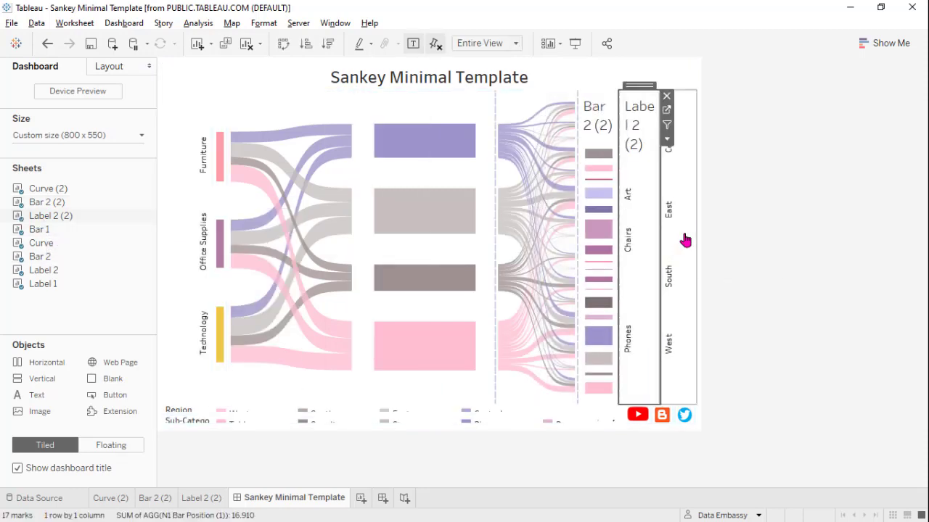
right_click(643, 129)
click(685, 165)
click(589, 125)
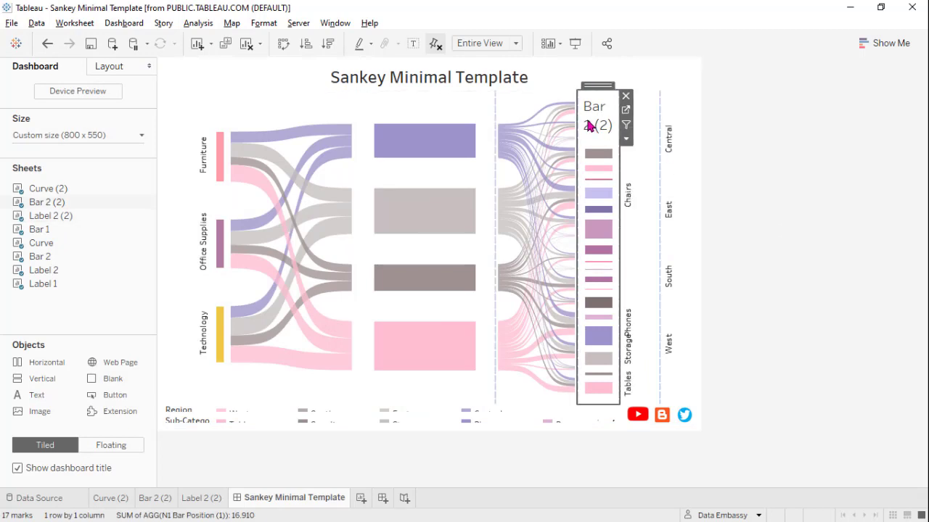
right_click(589, 125)
click(616, 159)
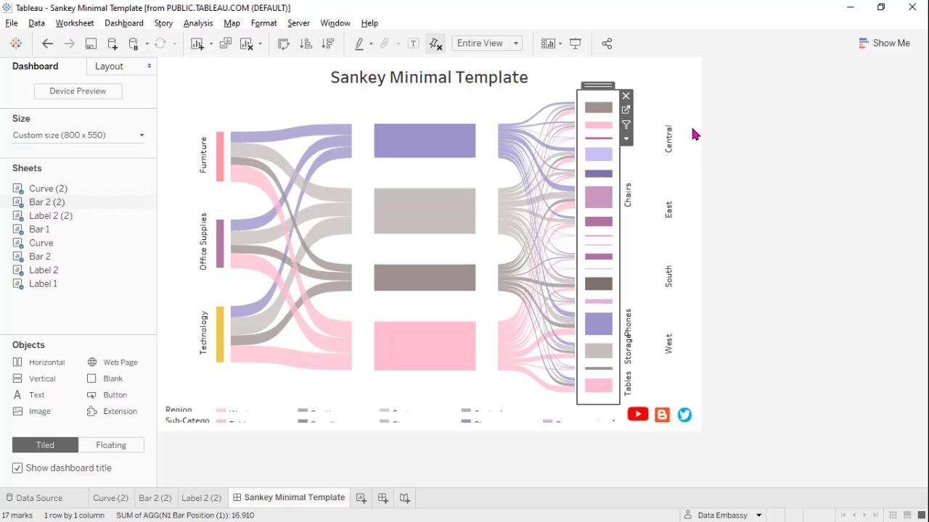
click(688, 123)
- Remove and delete the old Label 2 and Label 1 sheets, narrowing the region bar column
click(703, 97)
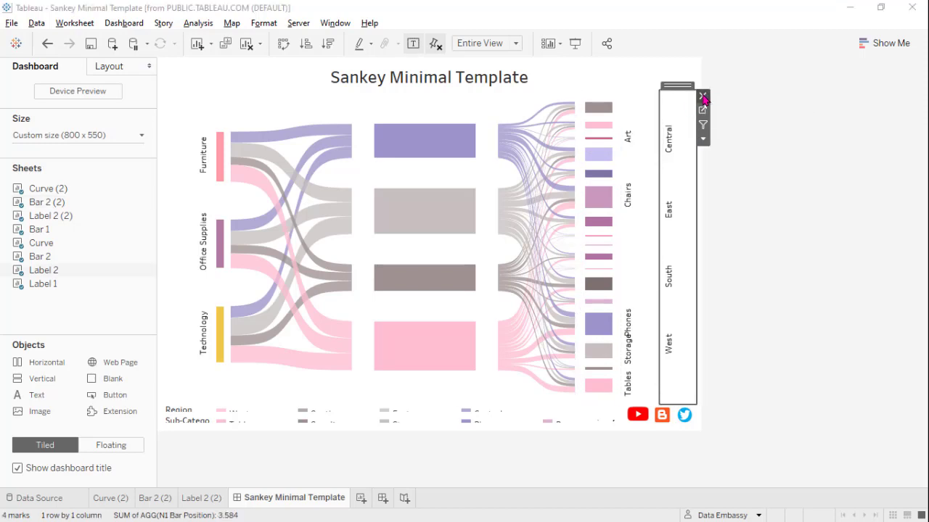
click(606, 285)
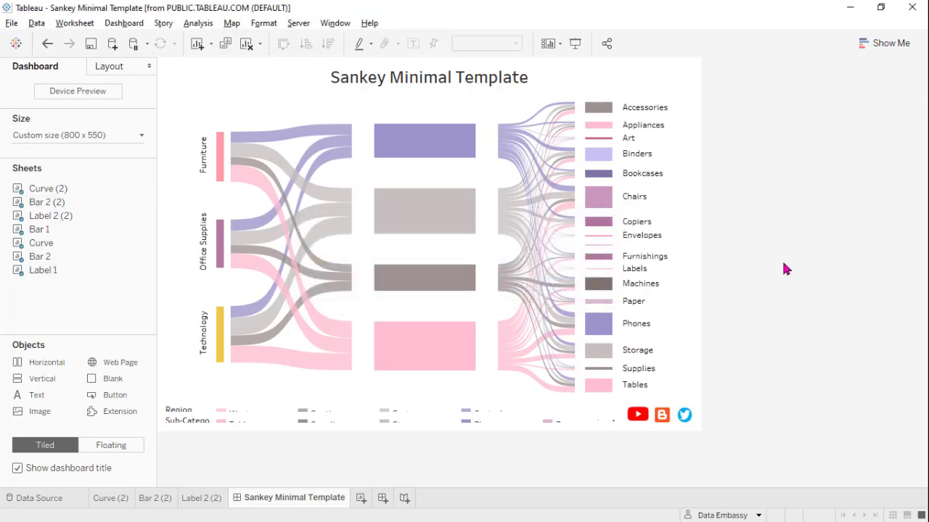
drag(498, 250, 359, 245)
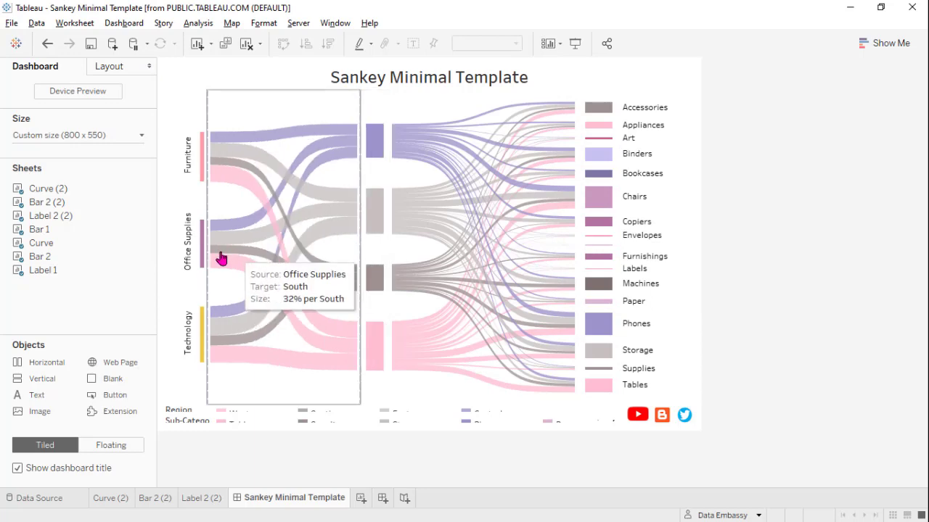
click(185, 251)
click(203, 96)
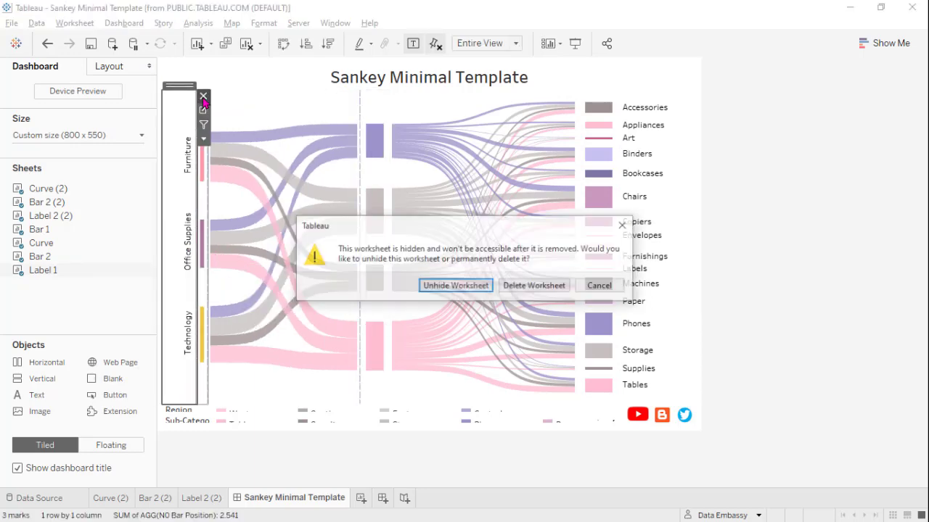
click(541, 286)
click(169, 122)
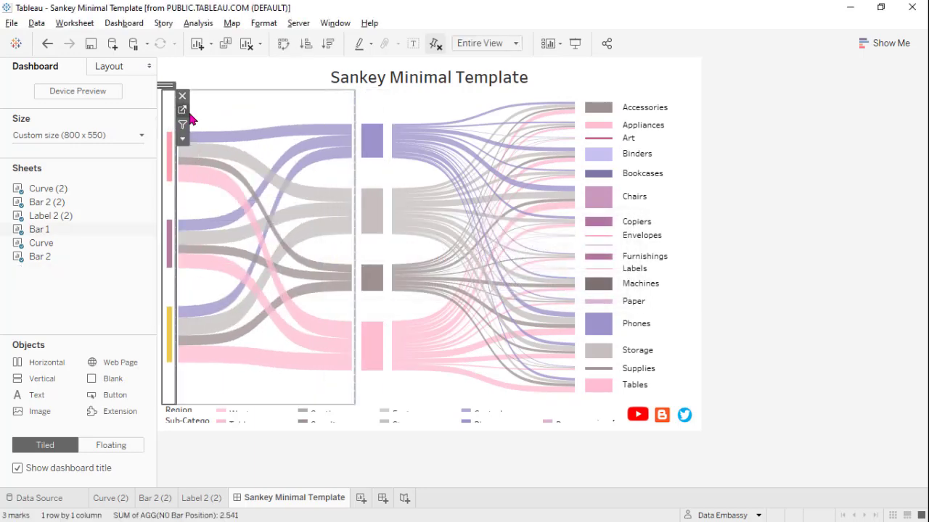
- Put Category on Label in Bar 1 and Region on Label in Bar 2
click(182, 112)
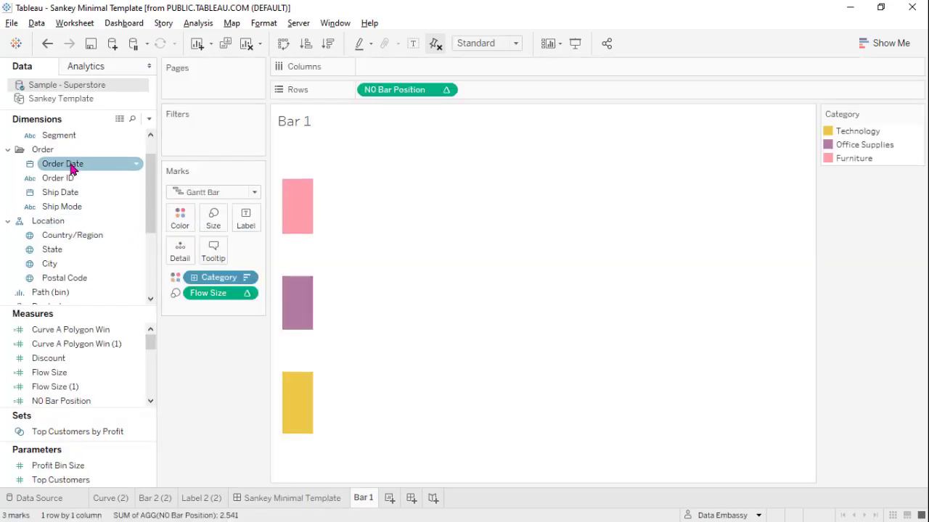
drag(225, 276, 248, 221)
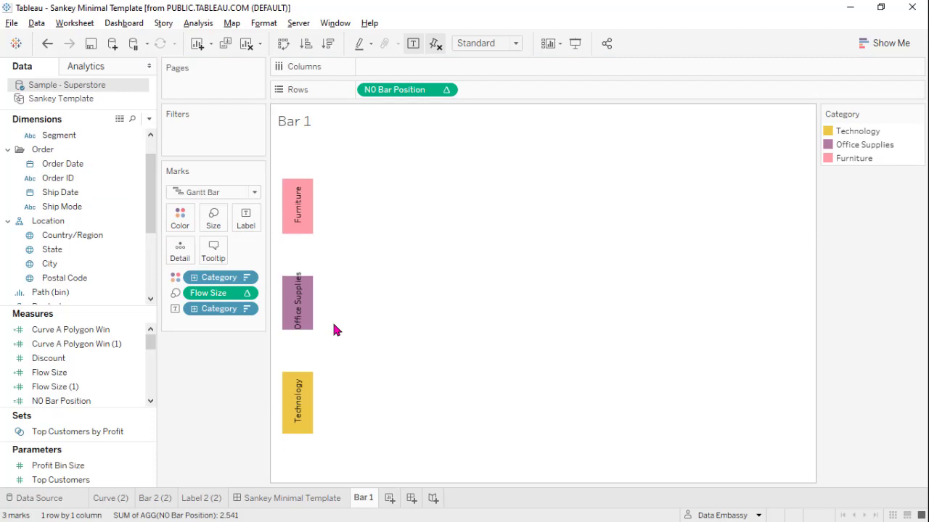
click(288, 501)
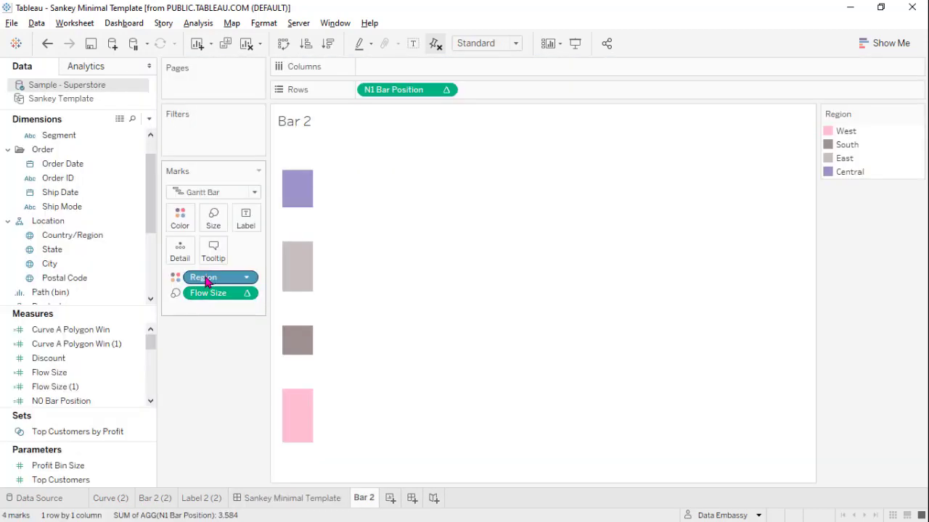
drag(206, 282, 245, 218)
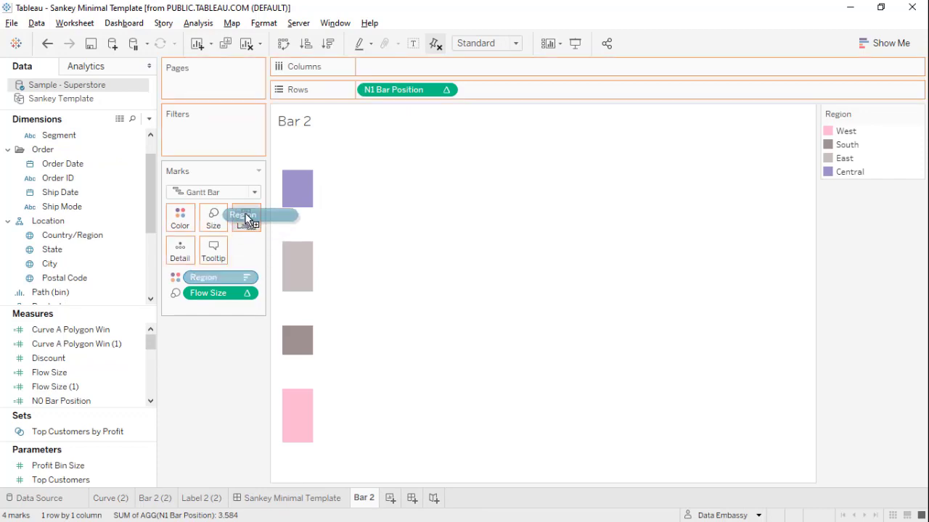
key(ctrl+shift+Tab)
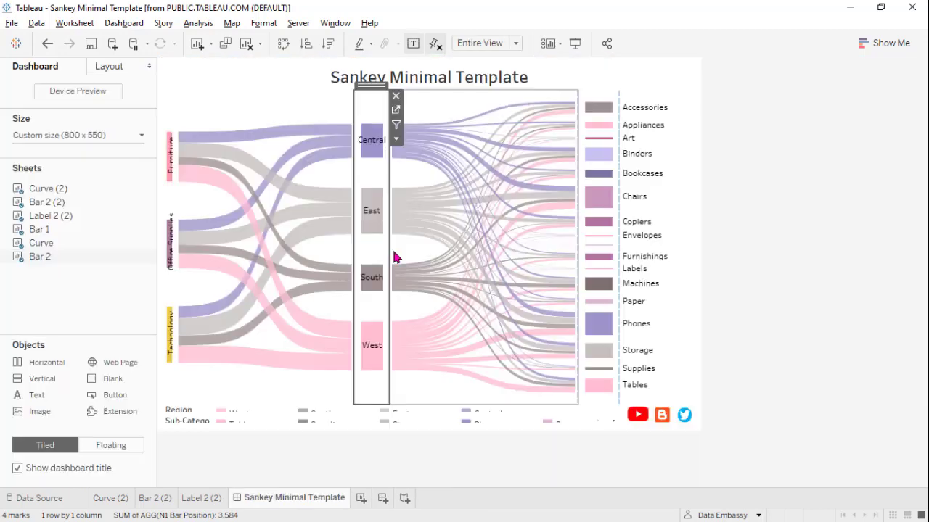
- Widen the category bars so their labels read clearly, and remove the Region legend
drag(371, 253, 370, 253)
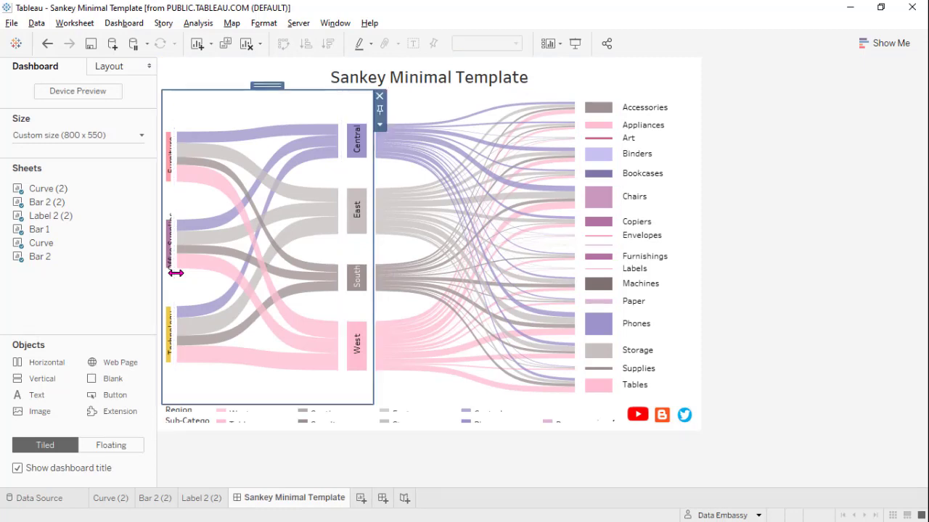
drag(175, 273, 192, 271)
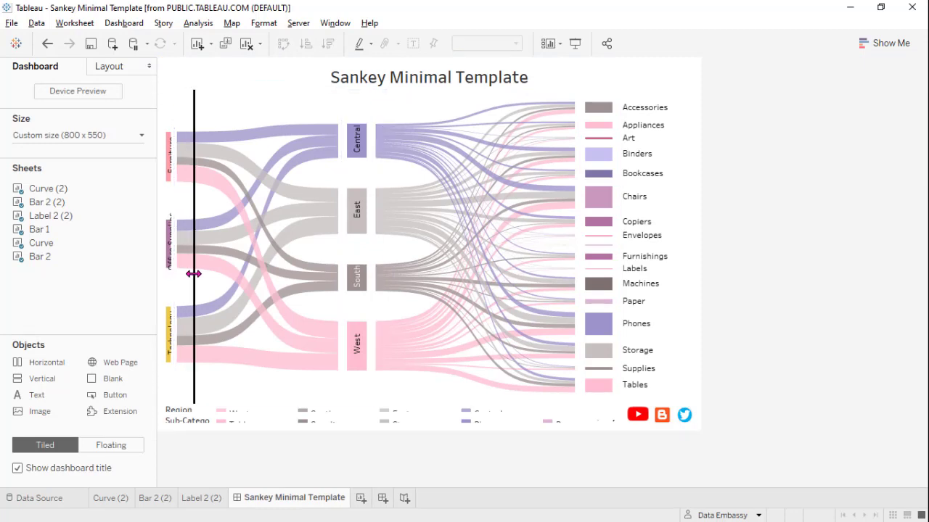
click(503, 428)
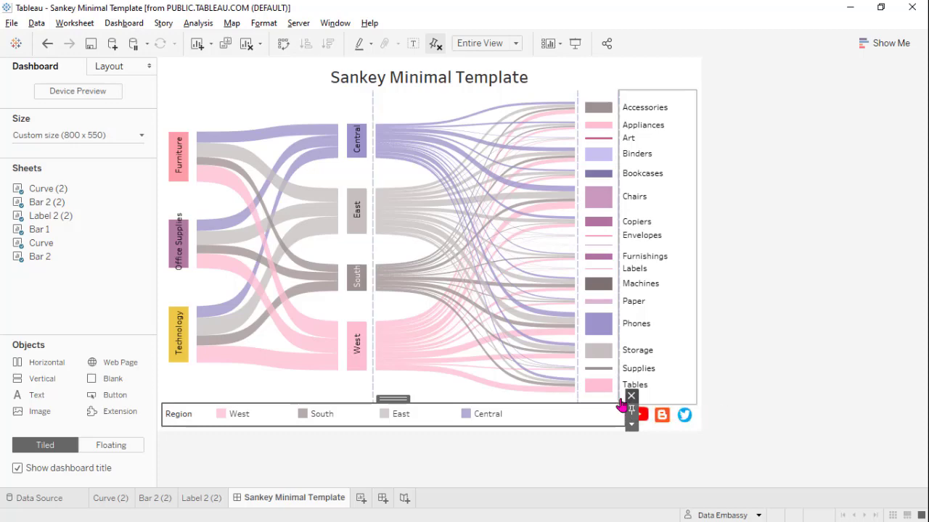
click(631, 396)
- Fill the bottom row with a Blank object widened to push the social icons right
mouse_move(113, 379)
mouse_down()
mouse_move(182, 430)
mouse_move(191, 420)
mouse_up()
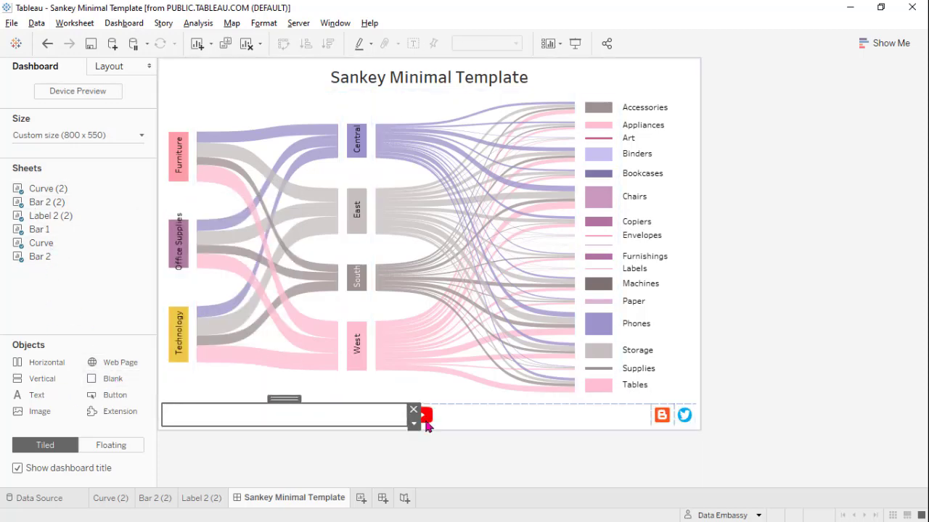
click(466, 416)
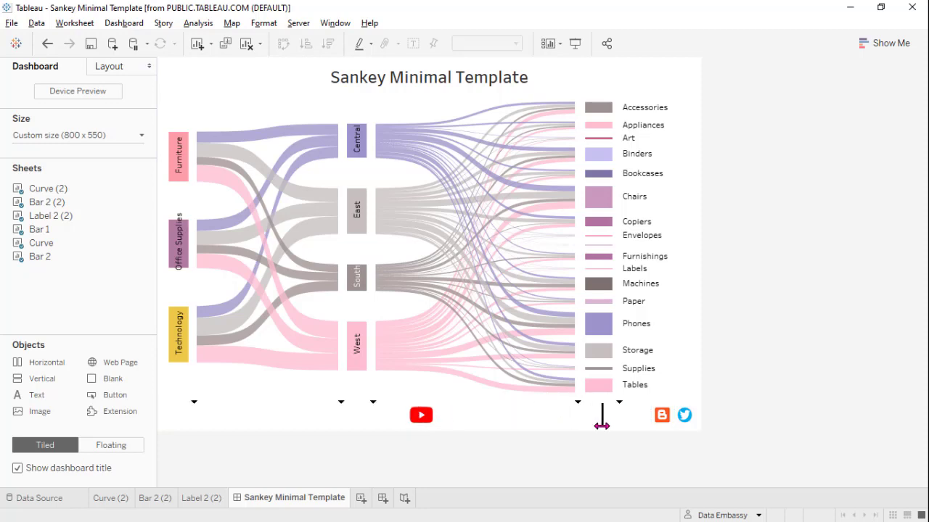
drag(602, 426, 625, 426)
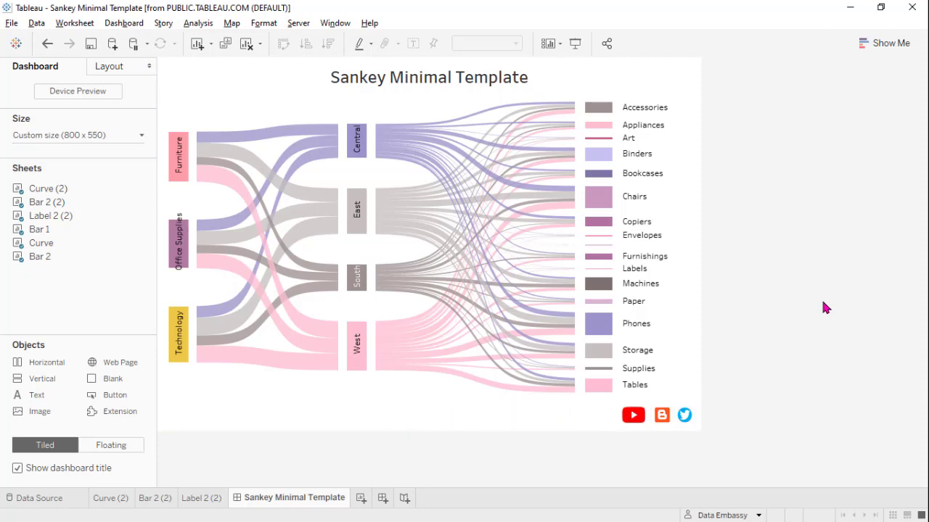